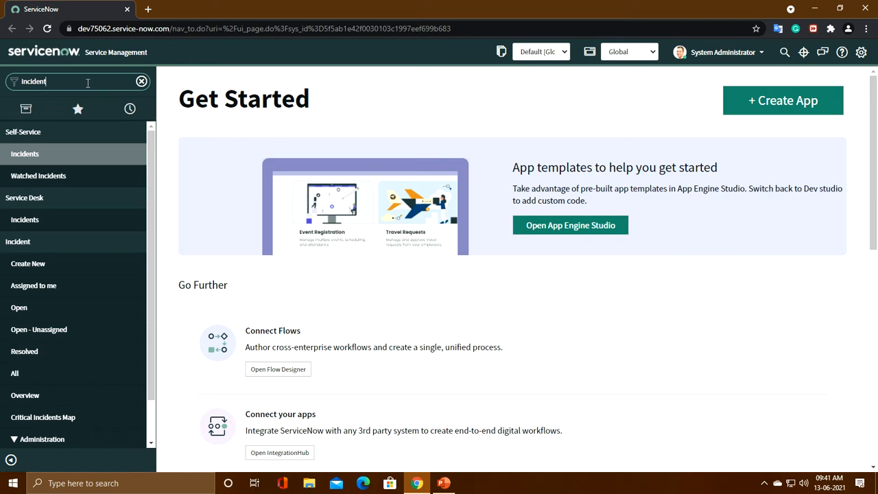
Open the incident table's list in its own tab and open incident INC0007001 from it in another tab.
text(.LIST)
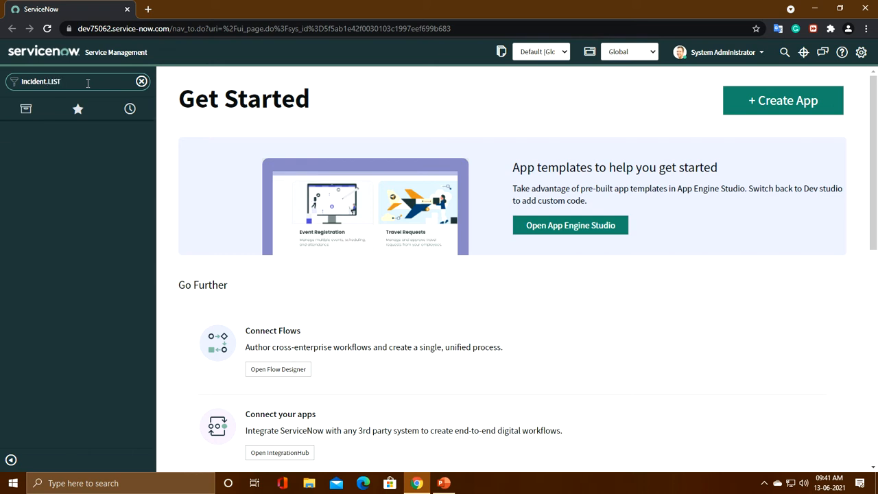
key(Return)
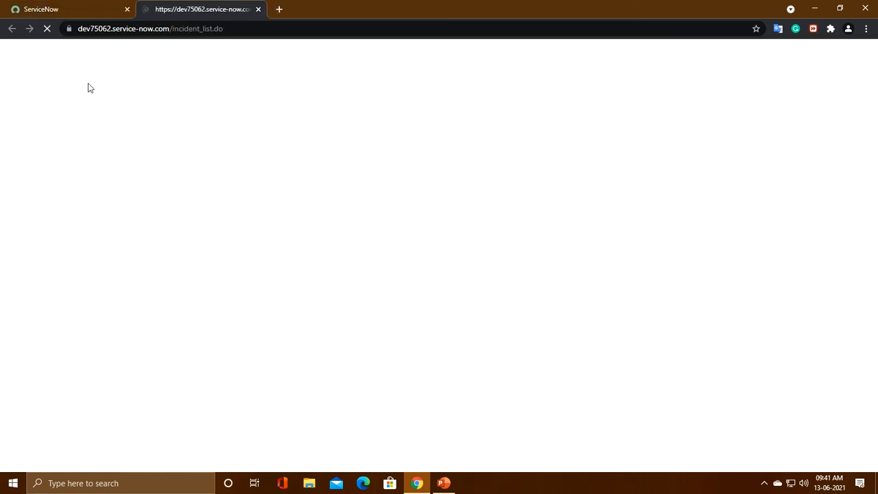
middle_click(75, 119)
click(329, 7)
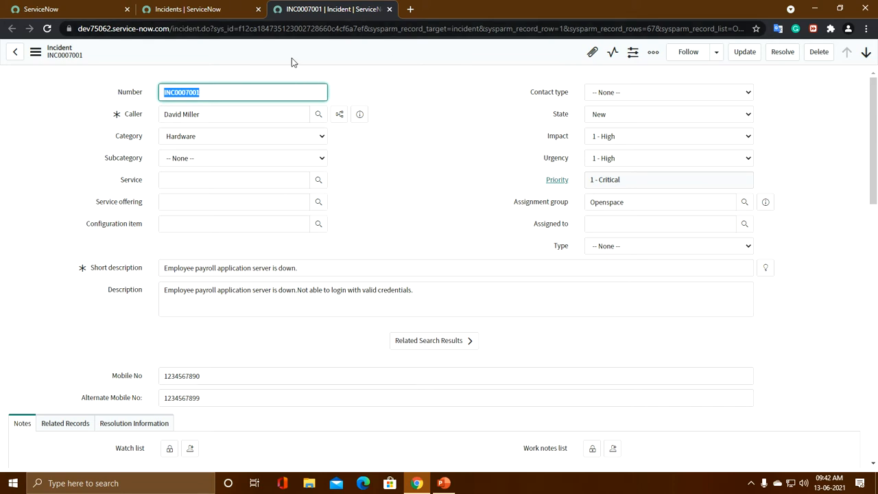
Open the client scripts configured for the incident form and start a new client script record.
right_click(328, 49)
mouse_move(368, 251)
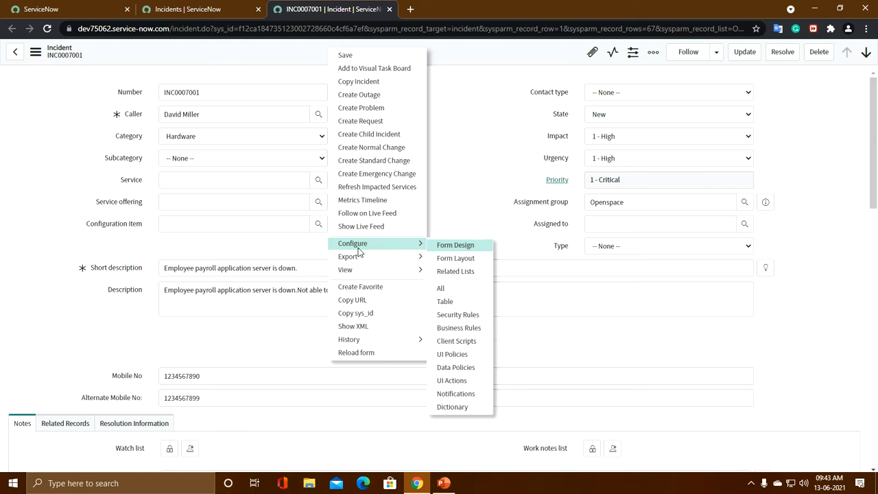
click(456, 341)
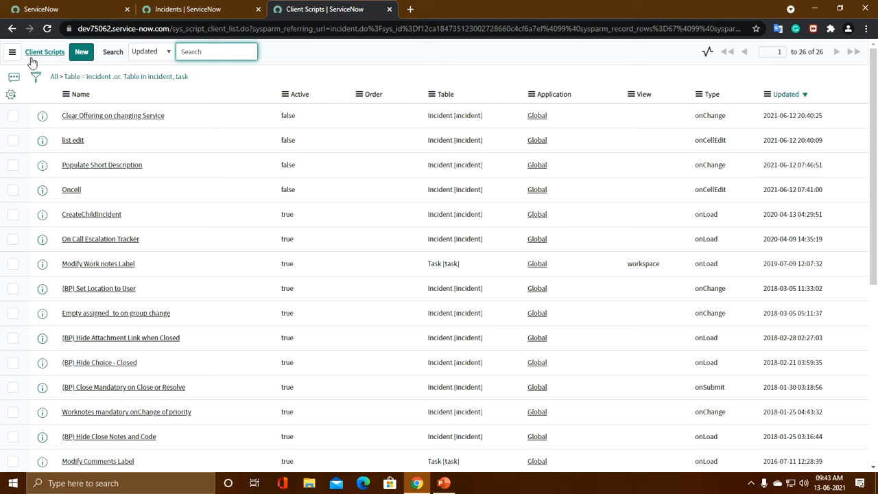
click(82, 55)
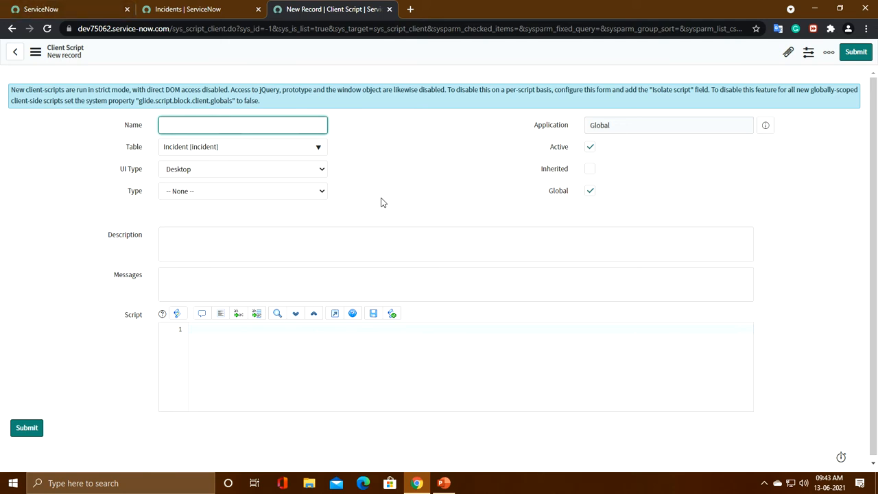
Filter the navigator for "client script", start a new record from System Definition's Client Scripts list, and view its Table choices.
click(75, 9)
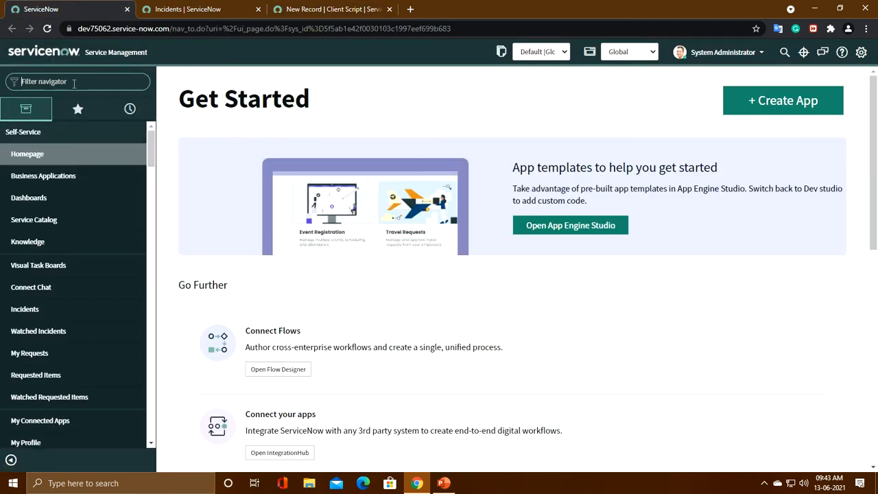
text(client s)
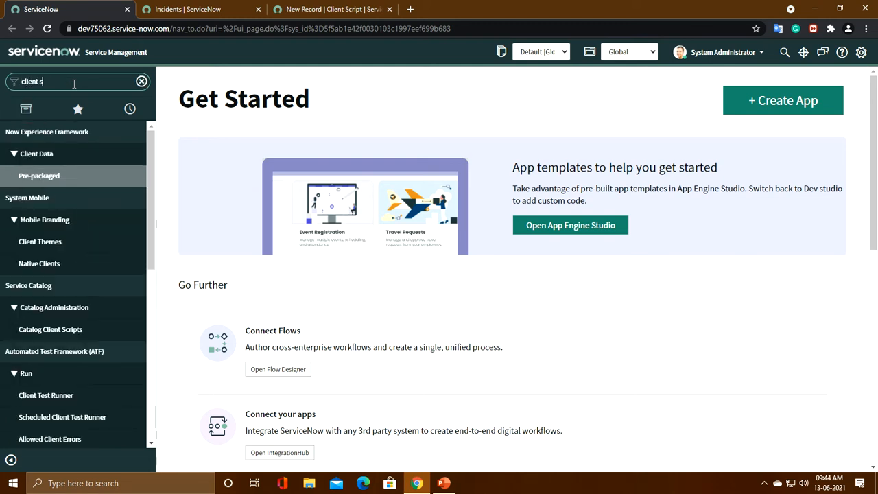
text(cript)
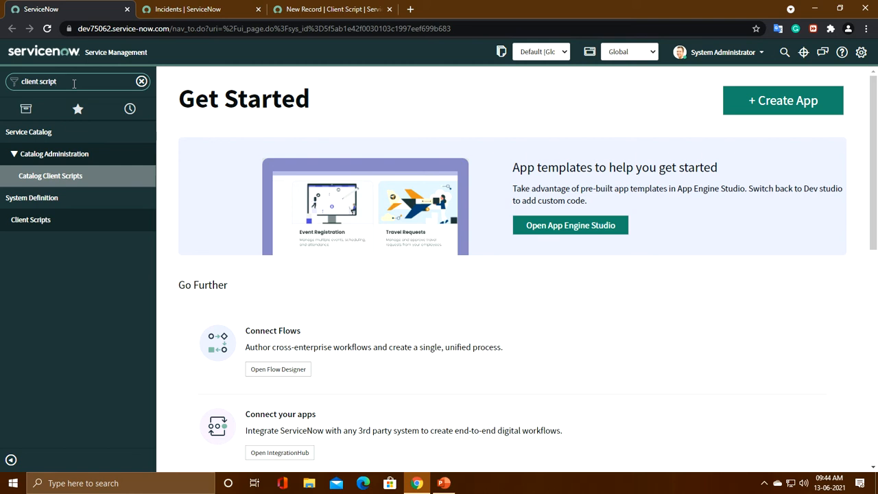
click(32, 227)
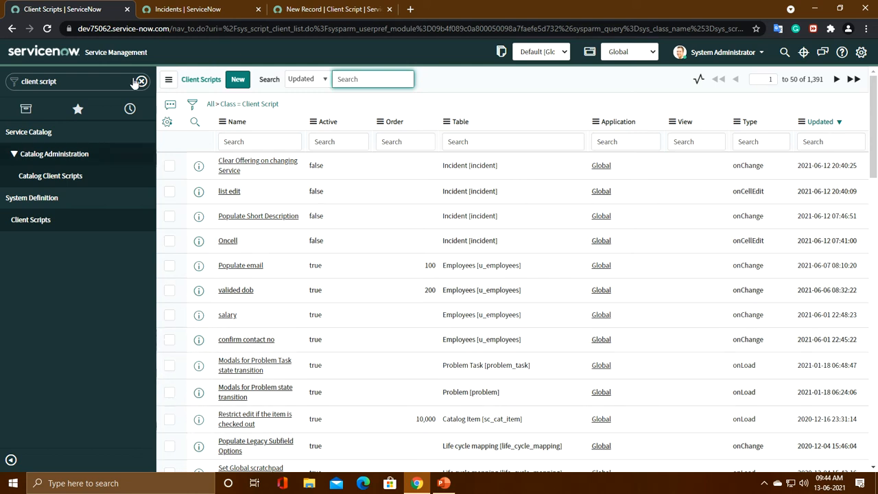
click(237, 81)
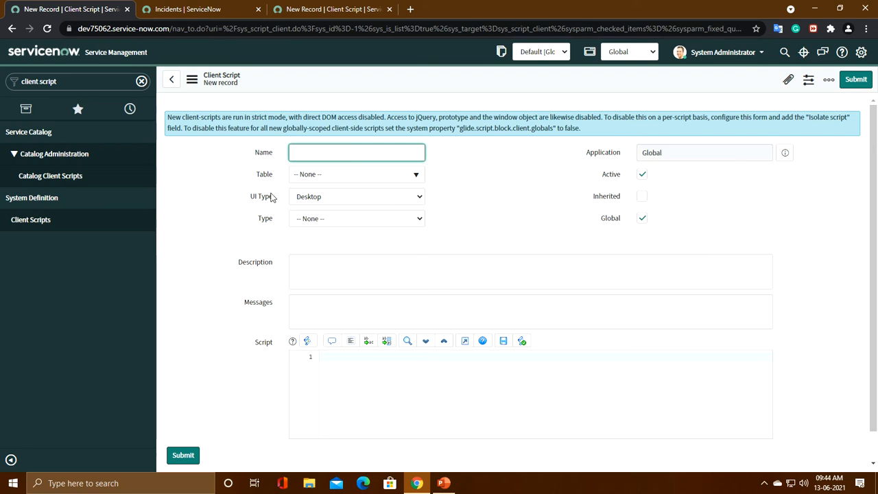
click(318, 177)
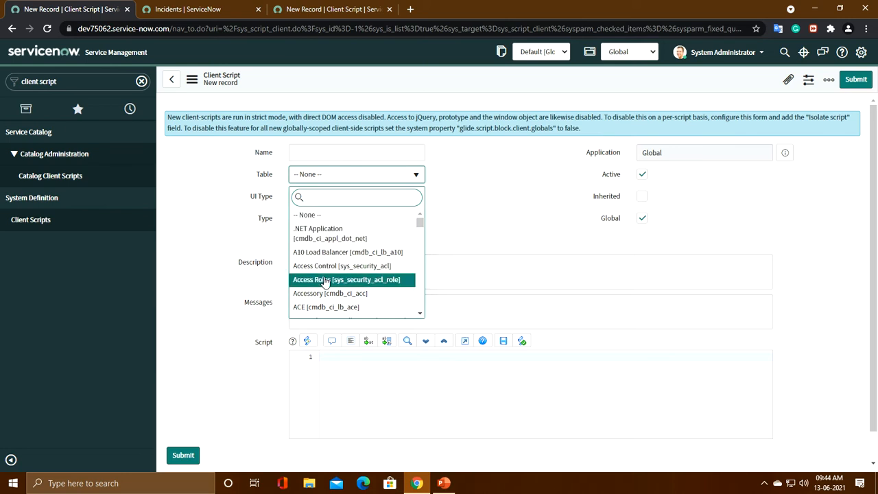
click(468, 219)
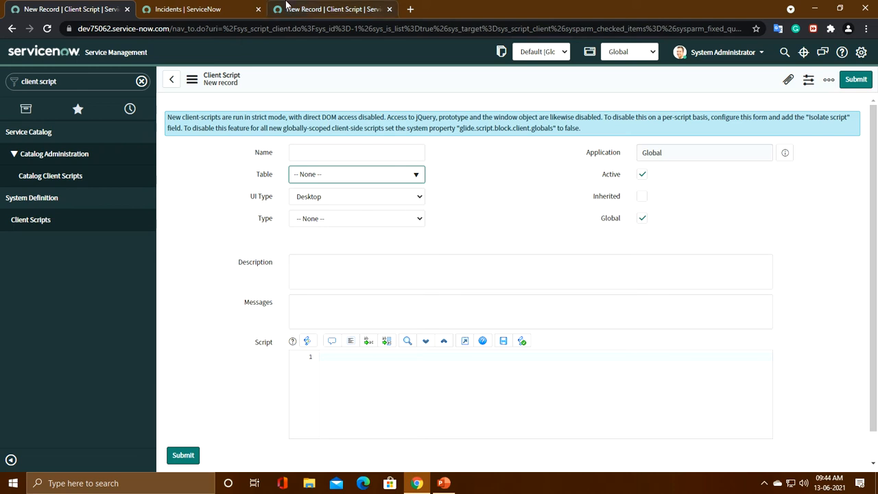
Return to the new client script for the Incident table and set its UI Type to All.
click(303, 9)
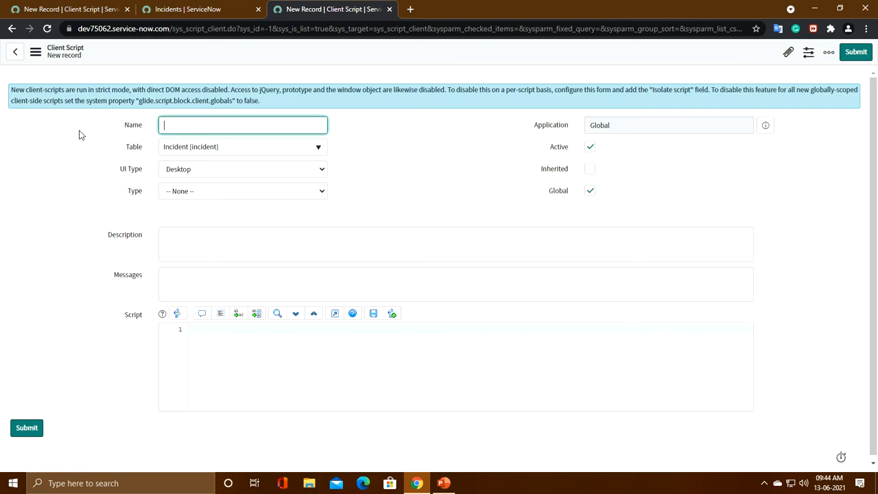
drag(125, 126, 146, 128)
click(127, 127)
click(183, 173)
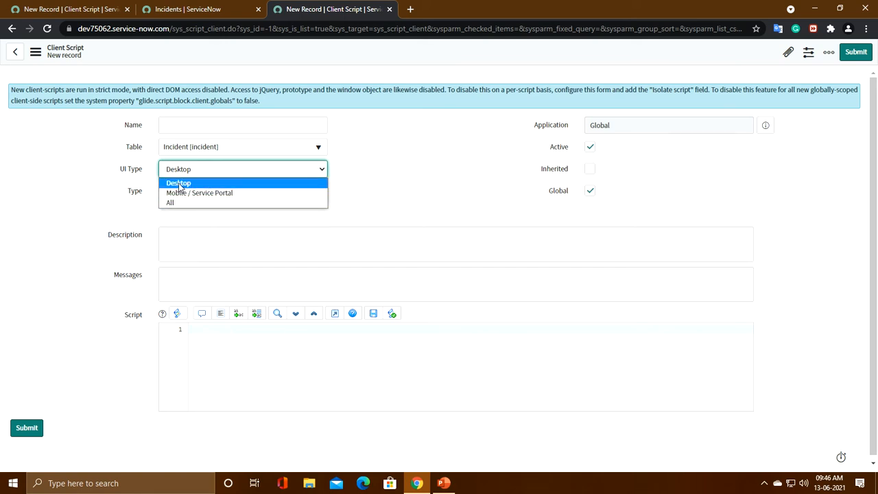
click(180, 184)
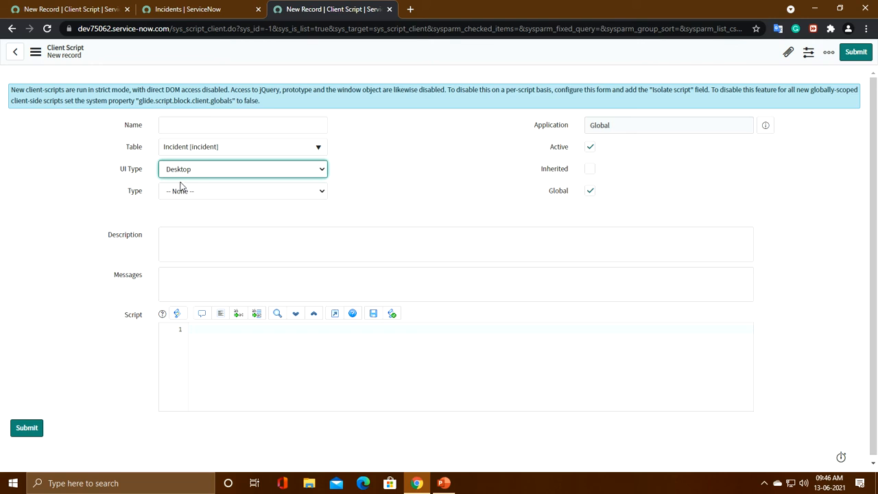
click(236, 167)
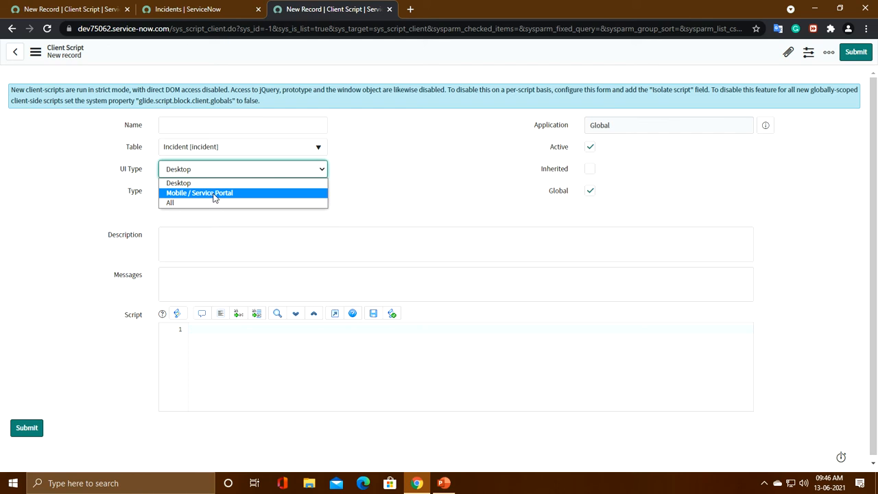
click(187, 205)
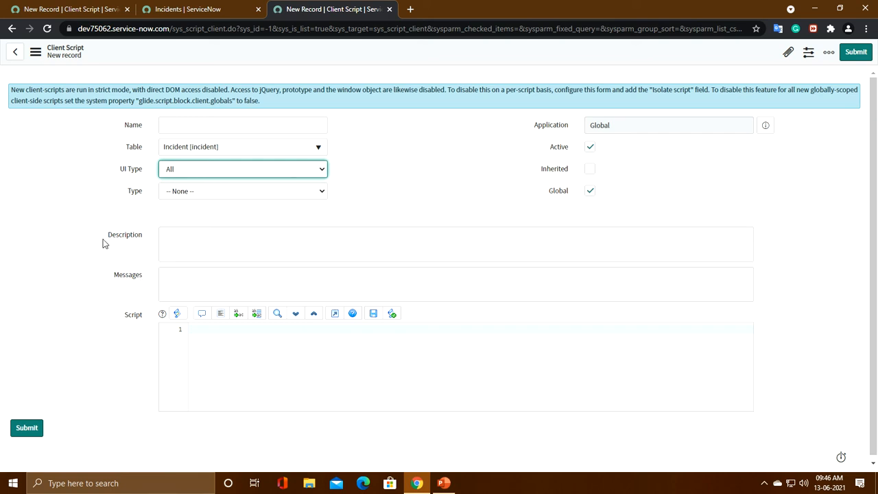
double_click(127, 240)
click(239, 257)
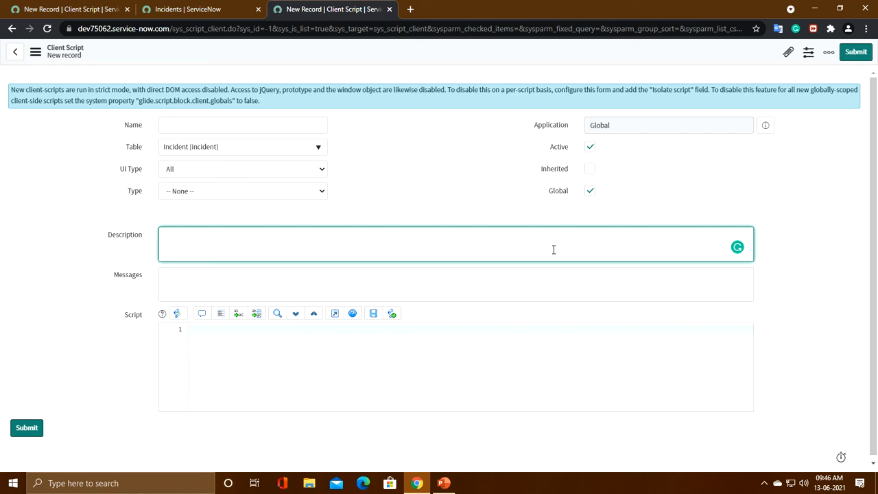
click(464, 194)
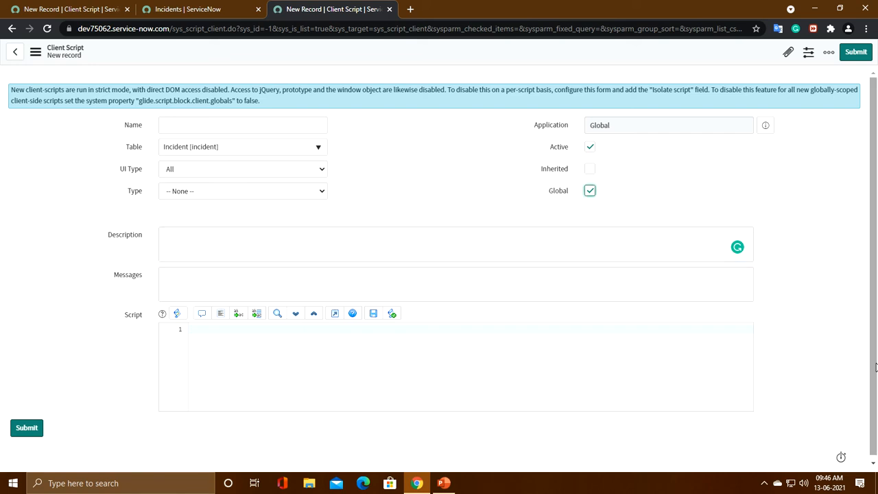
drag(875, 365, 875, 371)
click(205, 325)
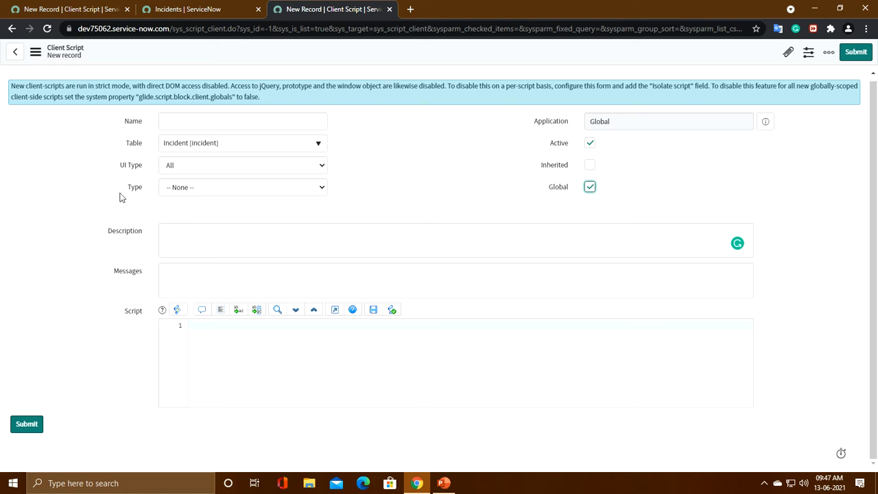
Set the client script's Type to onCellEdit and view the incident list whose cells it applies to.
click(212, 192)
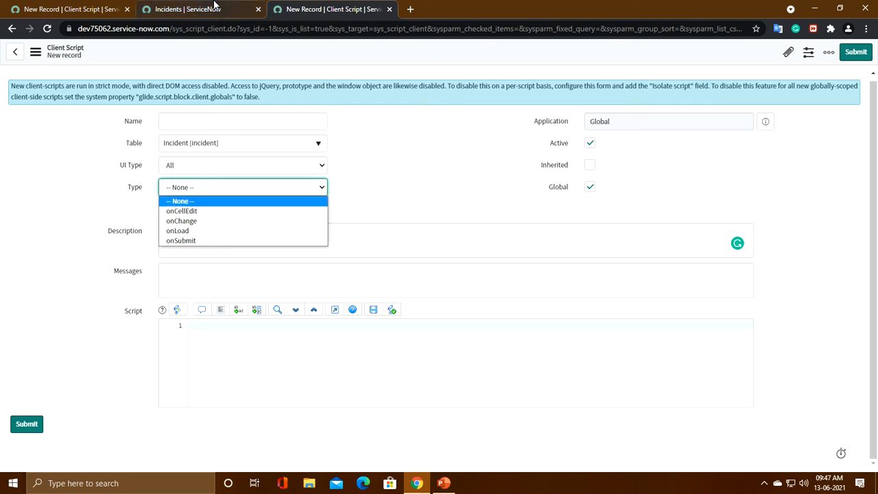
click(181, 9)
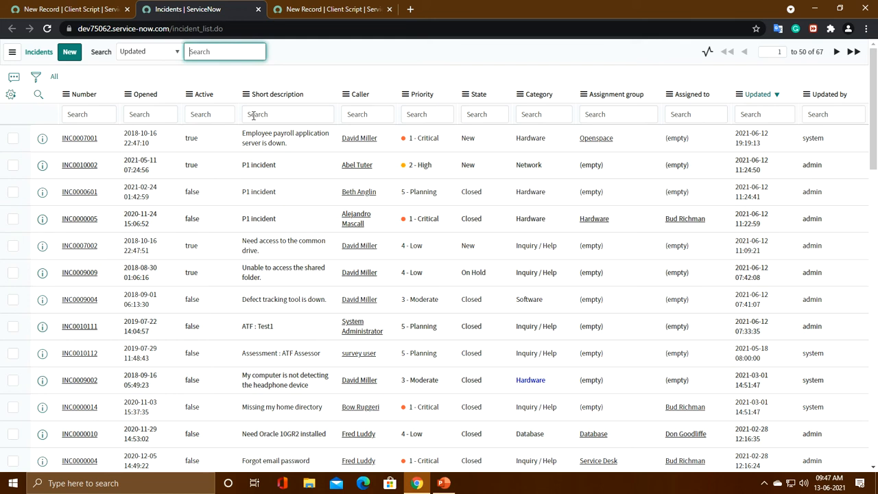
click(305, 9)
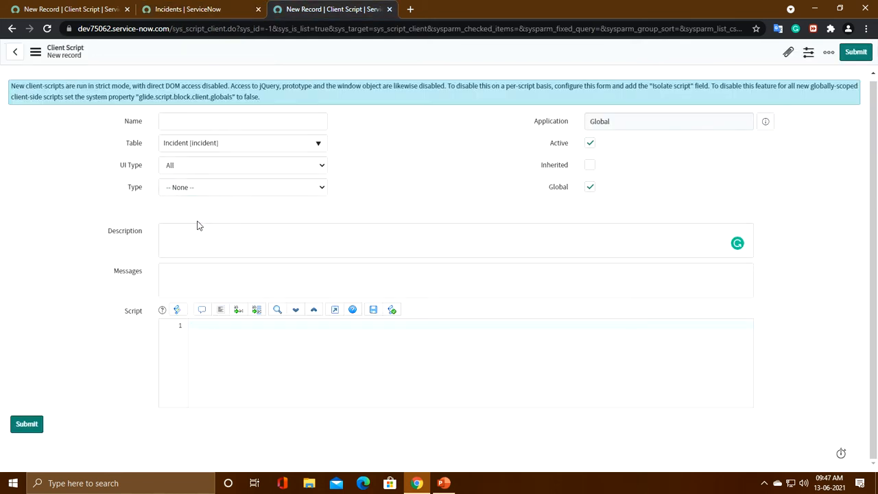
click(192, 190)
click(192, 207)
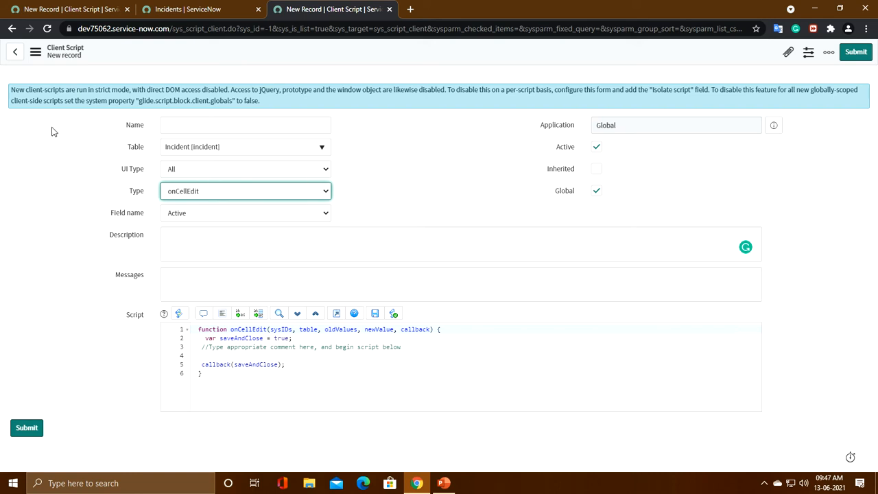
click(184, 9)
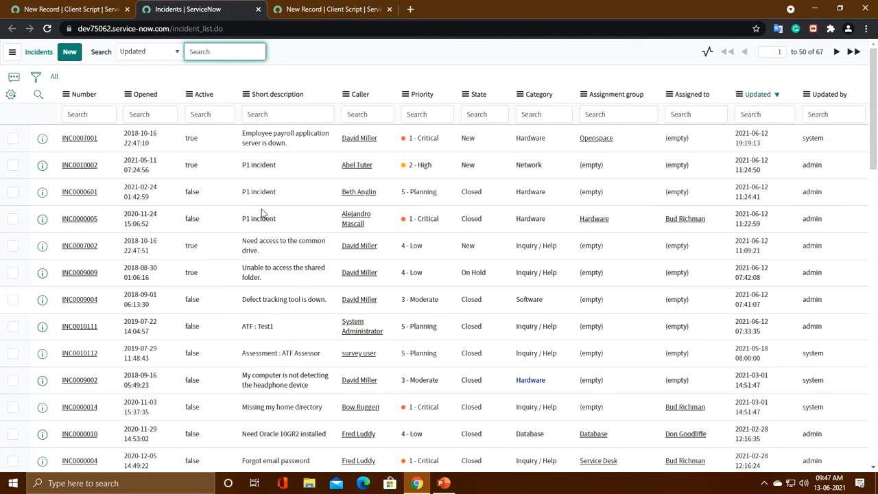
click(328, 11)
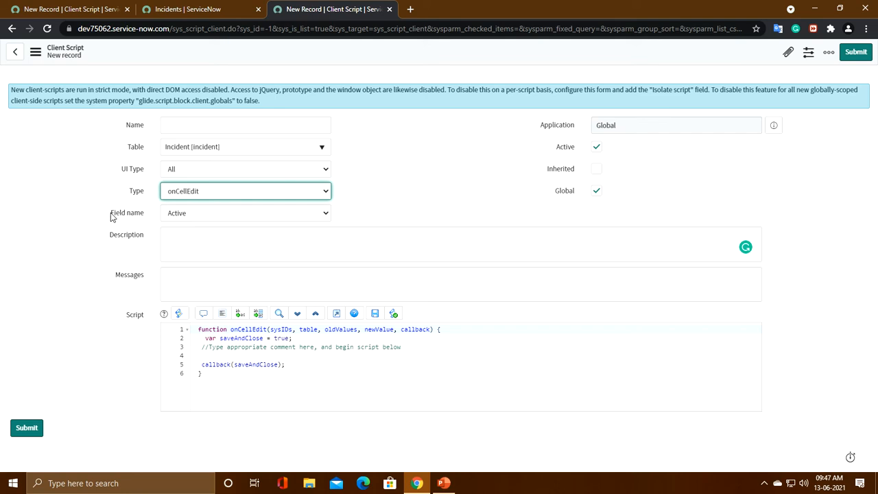
Review the Field name choices of the client script and set its Type to onChange.
drag(111, 218, 146, 219)
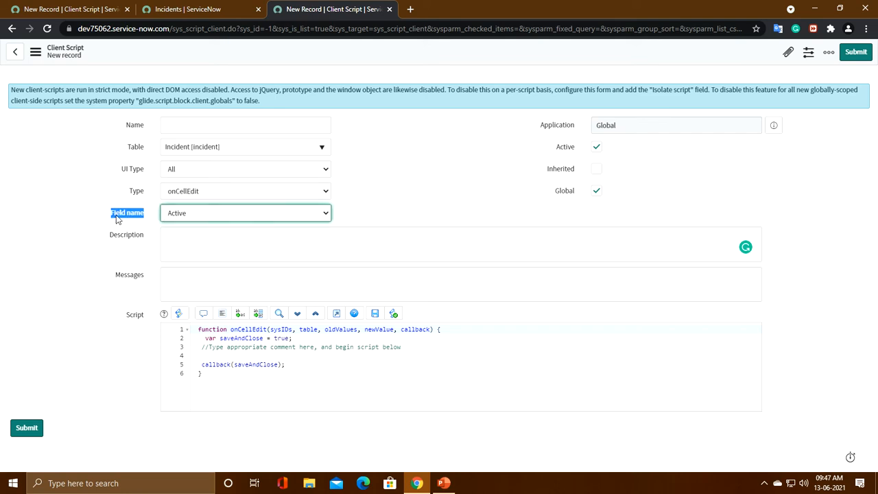
click(169, 216)
click(177, 215)
click(206, 216)
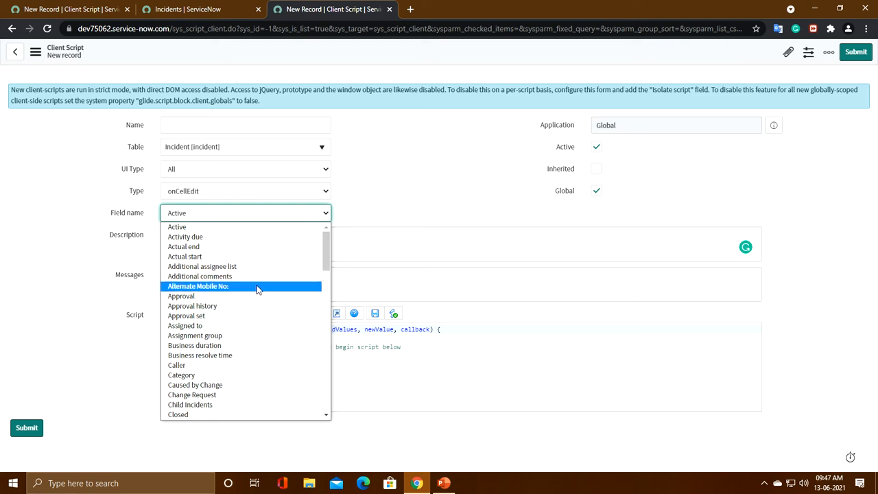
click(418, 200)
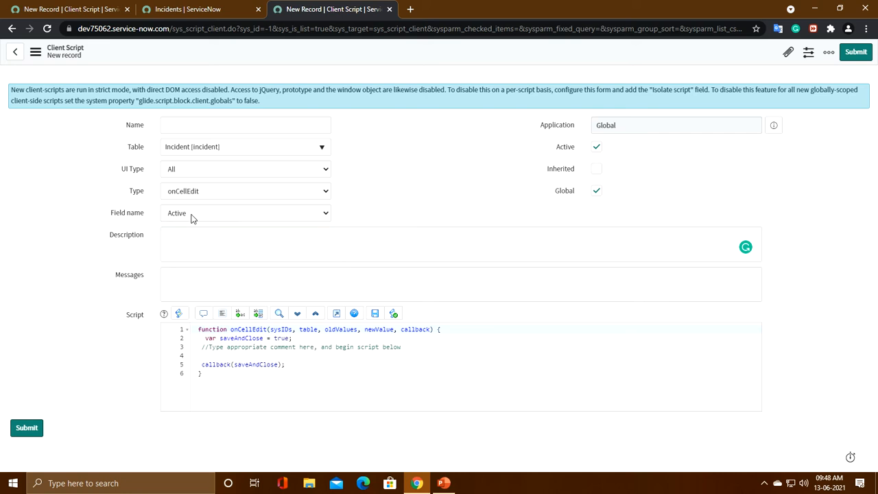
click(200, 191)
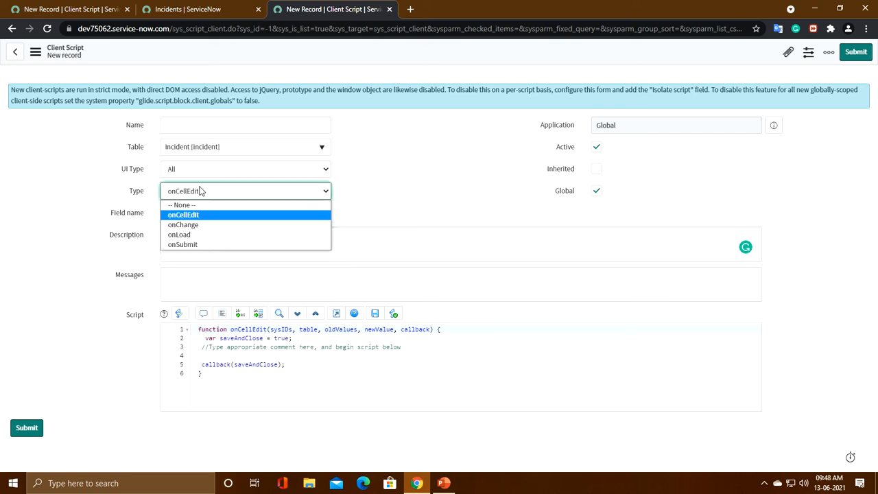
click(200, 229)
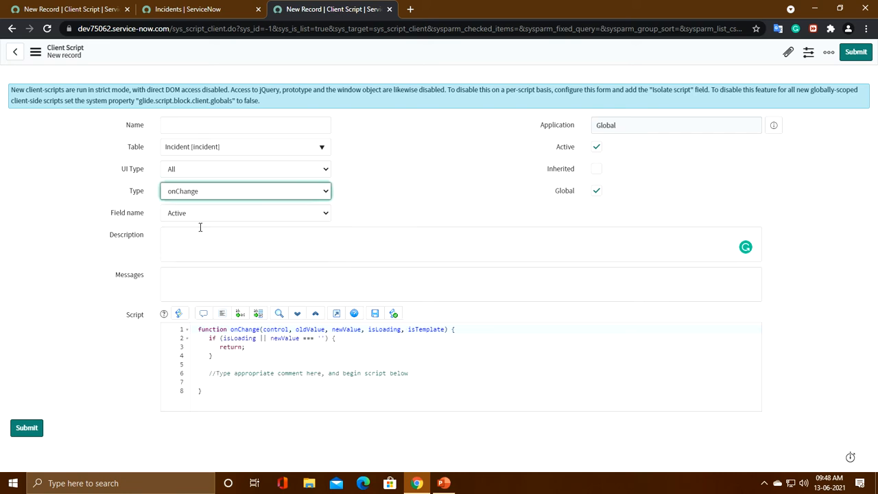
Open incident INC0007001 from the incident list in a separate tab and set its Contact type to Email.
click(201, 8)
ctrl+click(79, 138)
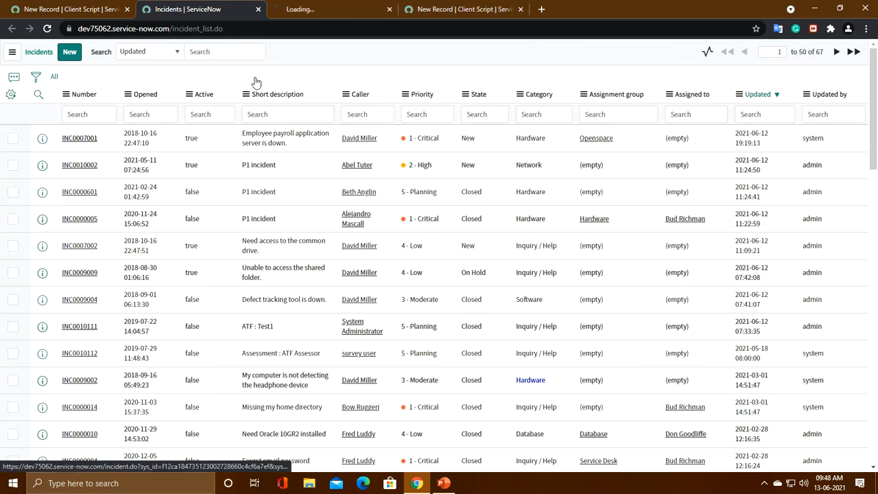
click(322, 10)
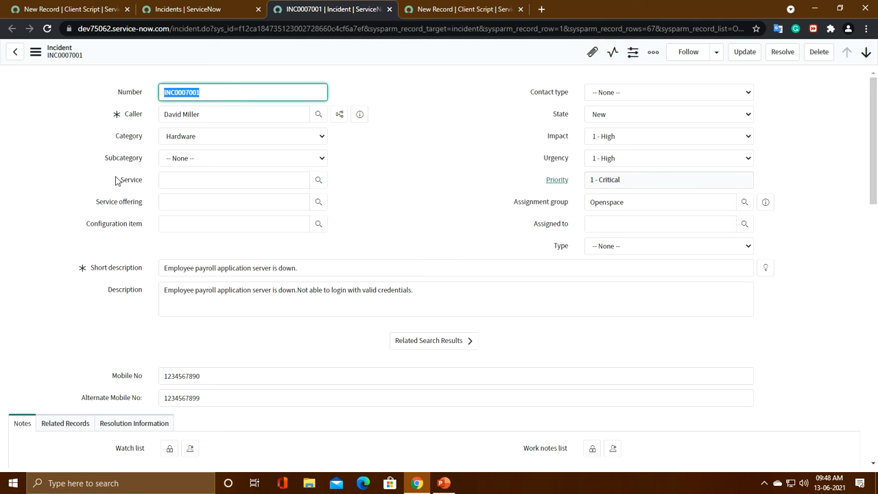
click(613, 98)
click(615, 117)
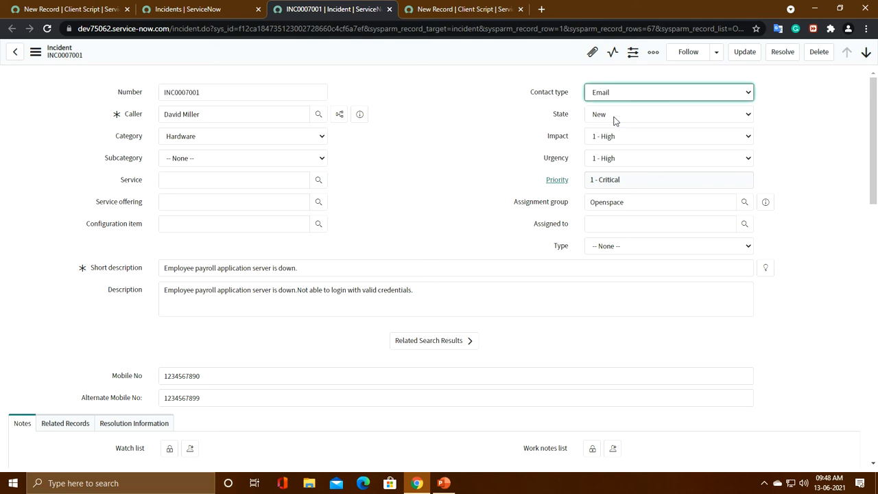
Change incident INC0007001's Contact type to Self-service and to Phone, and select its Short description text.
click(628, 97)
click(614, 136)
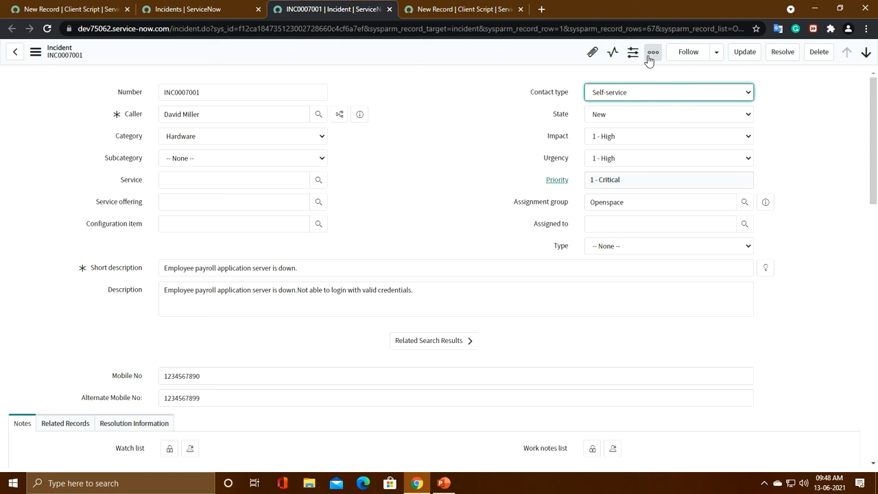
click(621, 95)
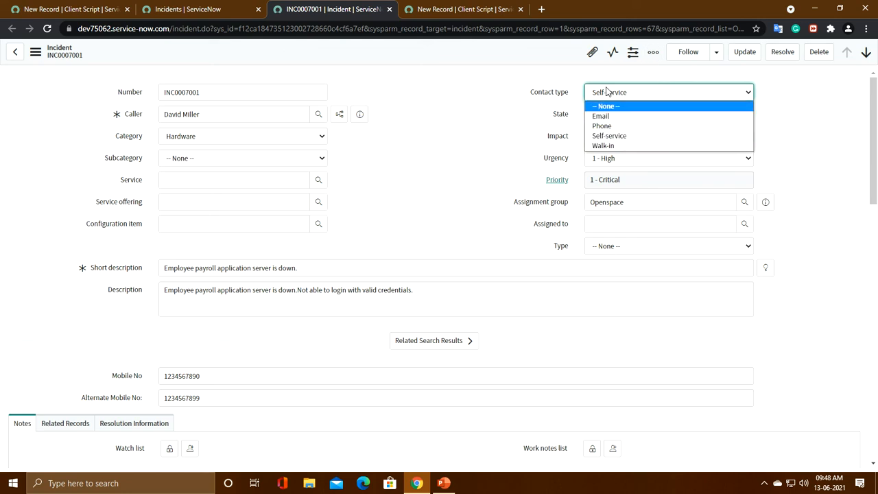
click(609, 127)
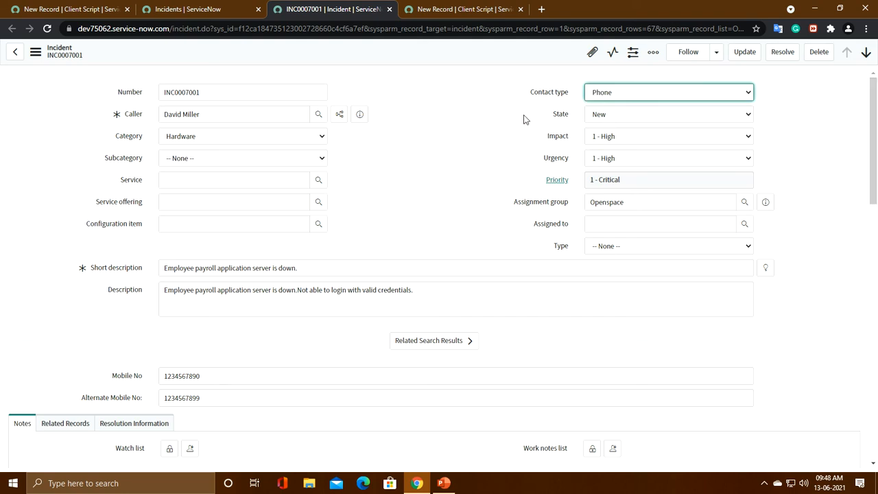
click(441, 291)
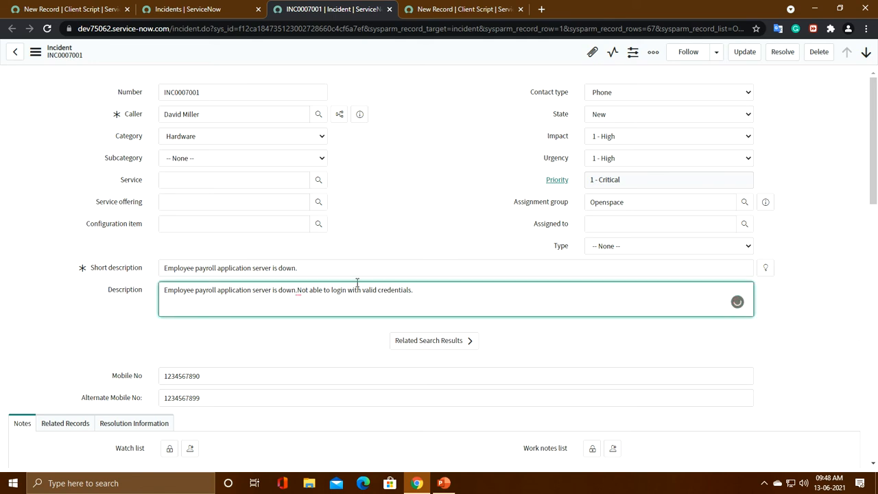
key(shift+Tab)
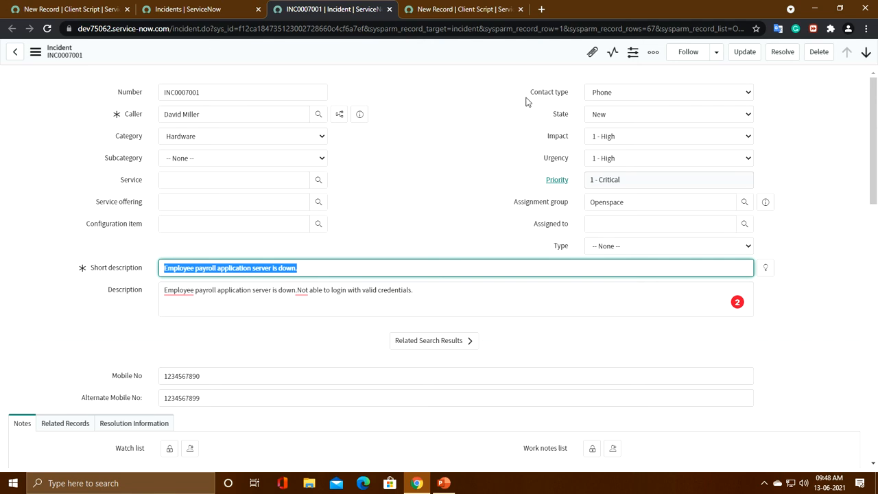
Return to the new client script and set its Type to onLoad.
click(467, 9)
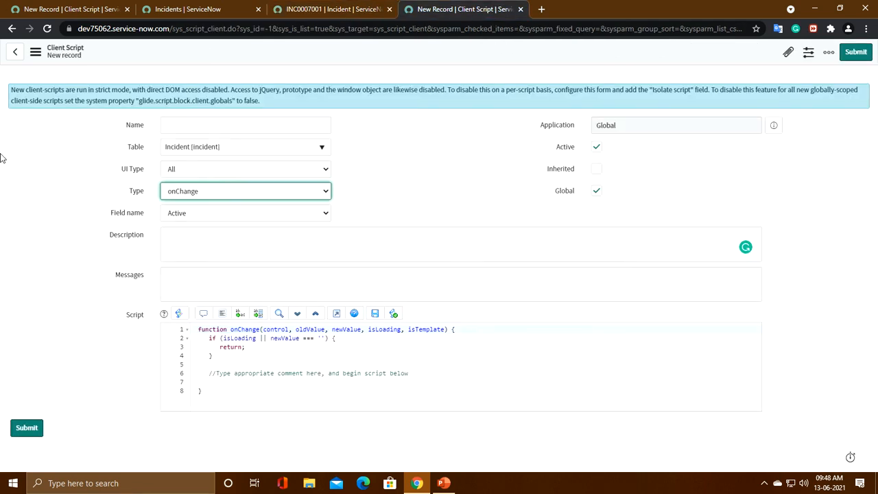
click(189, 193)
click(179, 234)
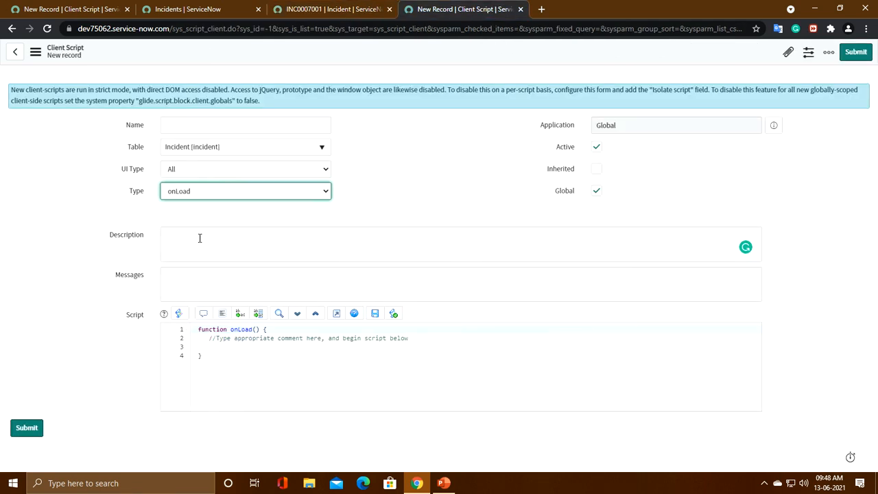
Open incident INC0000601 from the incident list in a separate tab and view its form.
click(325, 9)
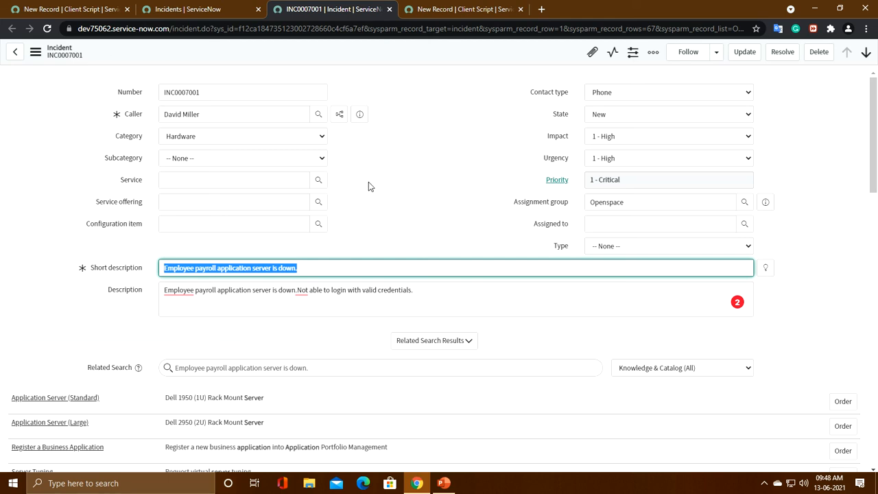
click(247, 8)
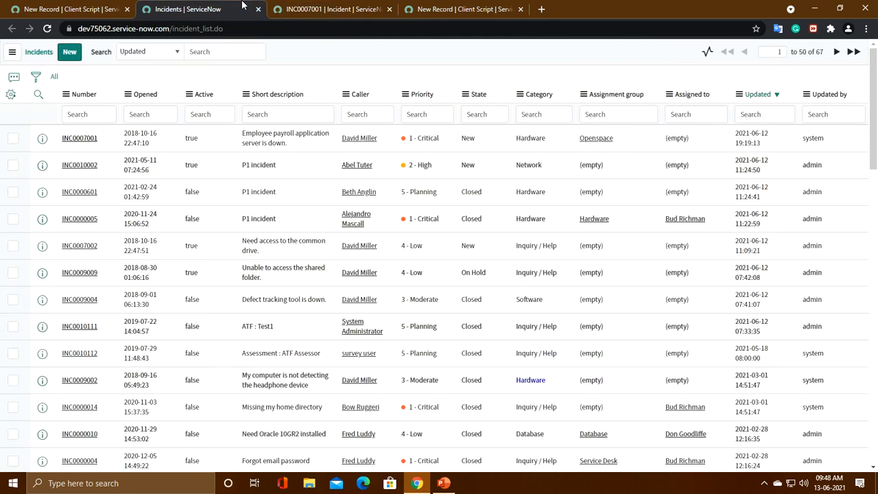
ctrl+click(80, 192)
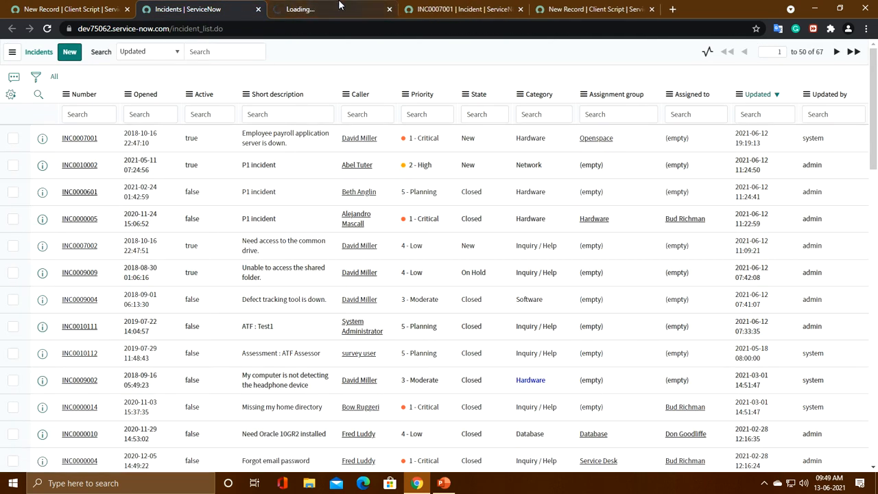
click(339, 8)
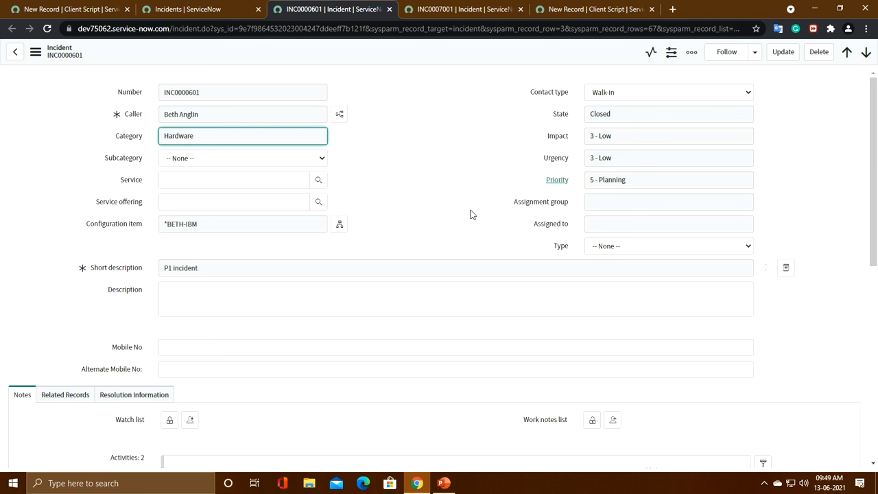
Go back to the new client script and set its Type to onSubmit.
click(446, 7)
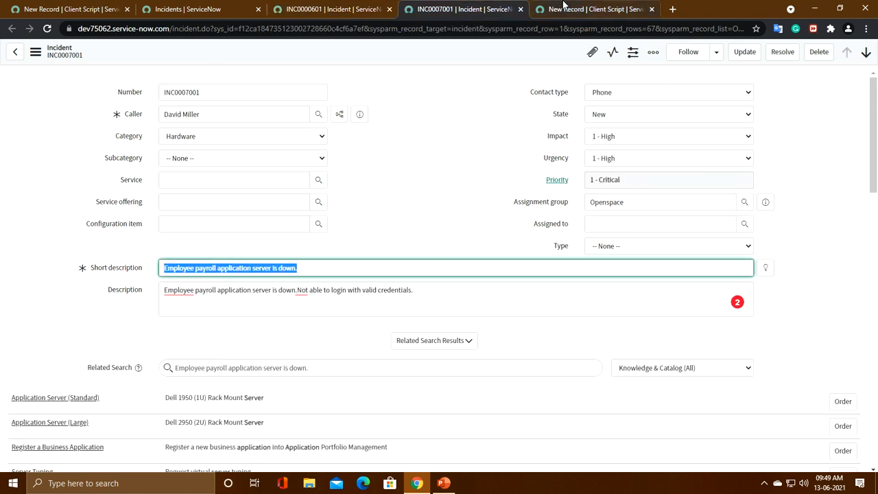
click(564, 7)
click(202, 194)
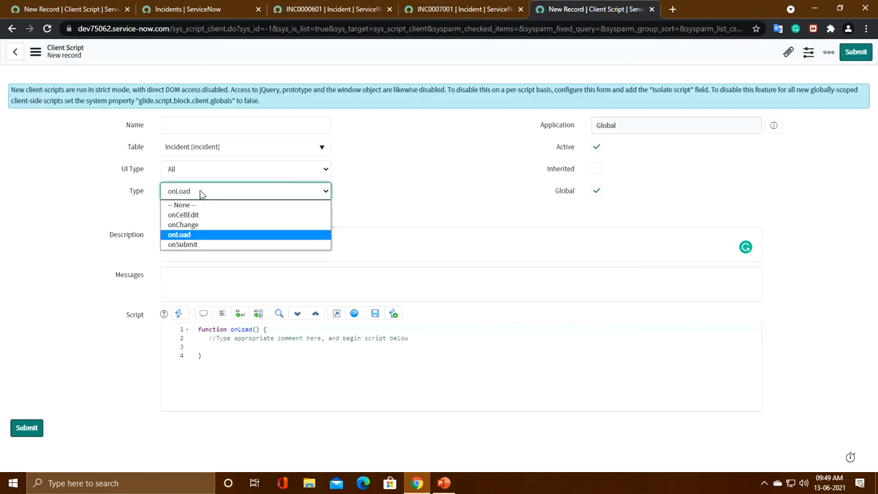
click(205, 245)
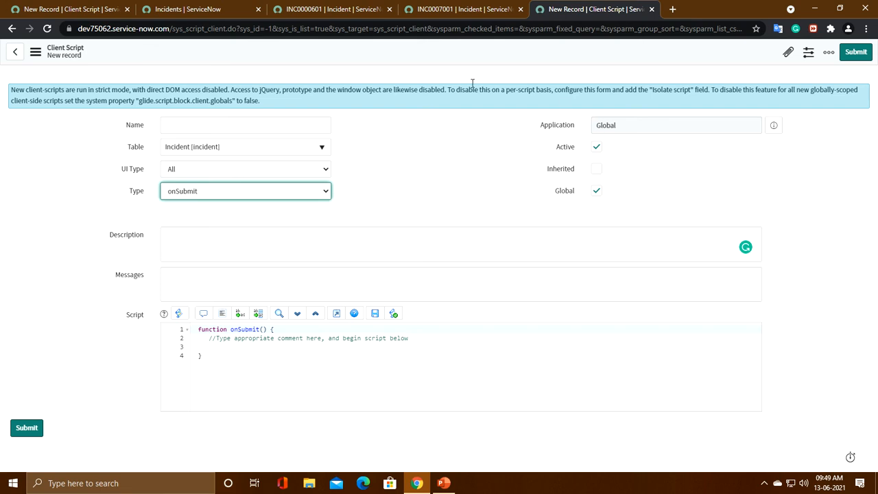
Review the form of incident INC0007001, set its Contact type to Self-service, and display the available Contact type choices.
click(312, 7)
click(477, 7)
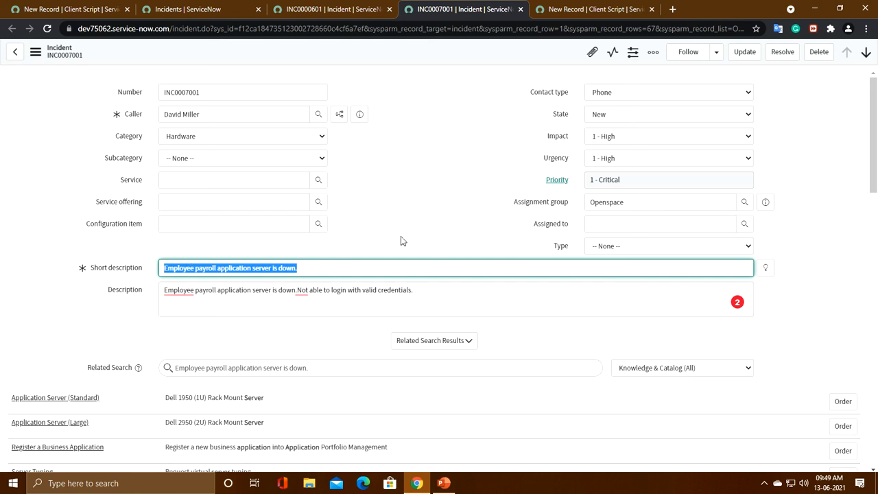
scroll(403, 239, down, 1)
scroll(403, 239, up, 1)
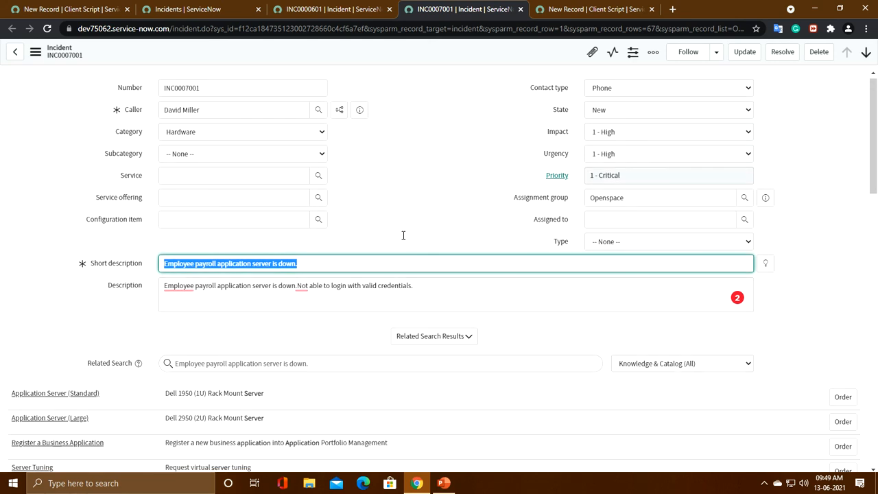
scroll(404, 240, down, 1)
scroll(403, 239, up, 1)
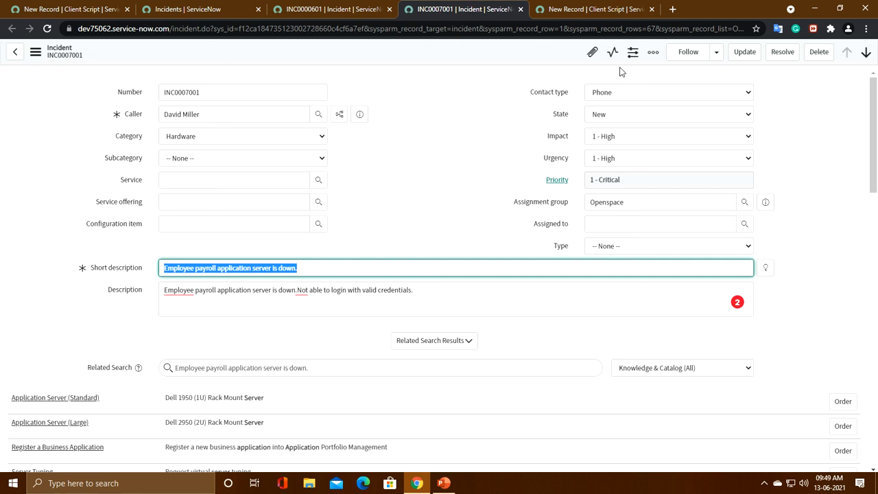
click(629, 92)
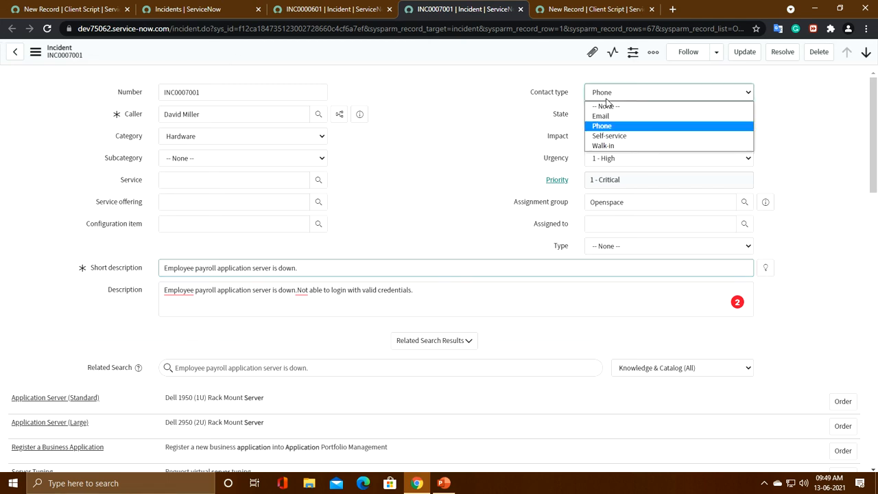
click(613, 137)
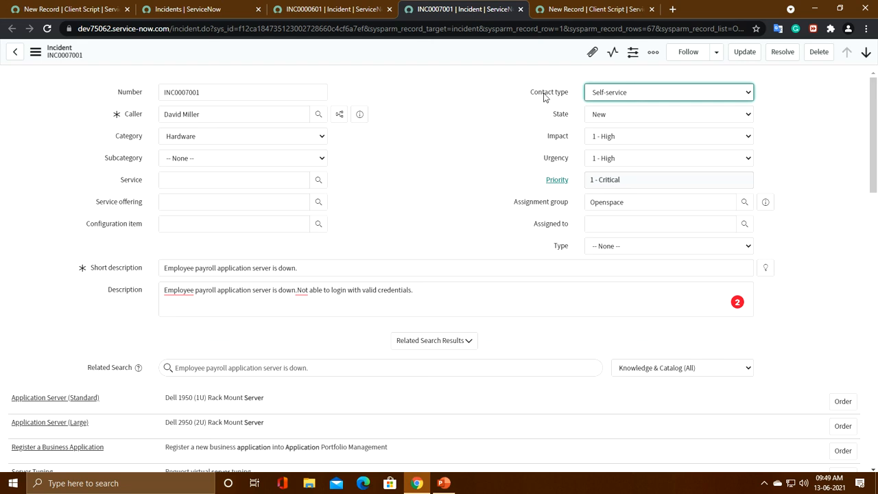
click(626, 96)
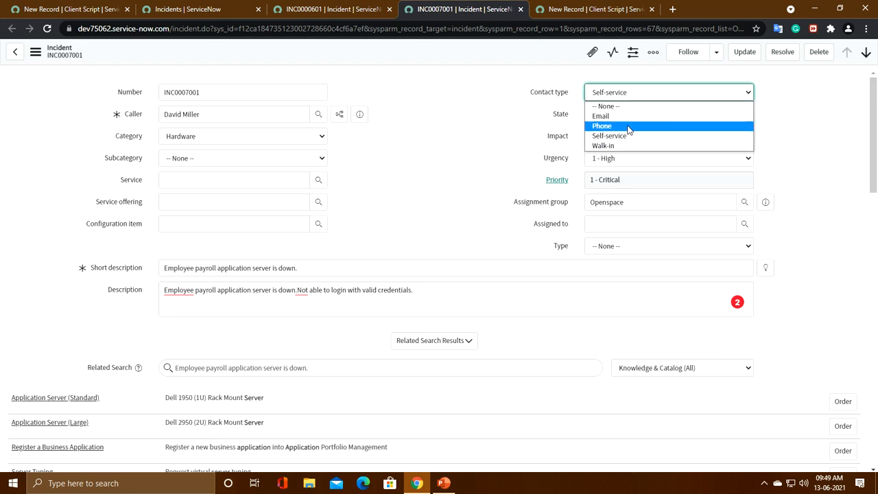
click(622, 138)
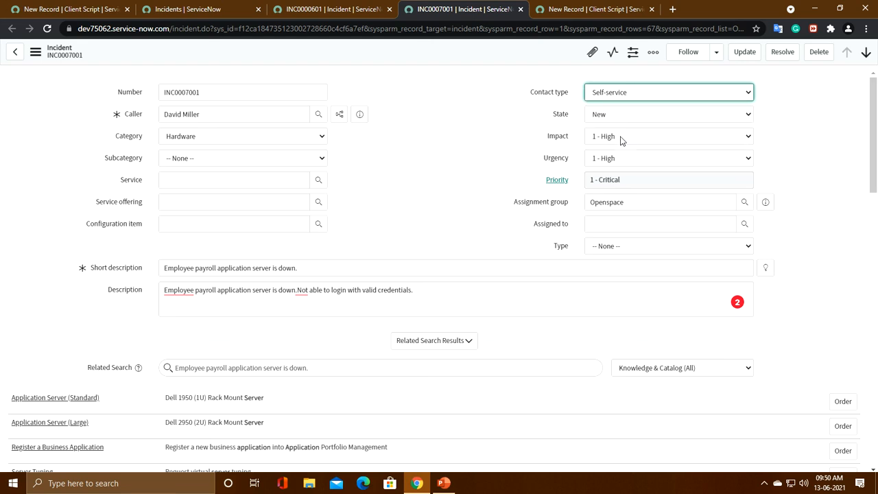
click(634, 94)
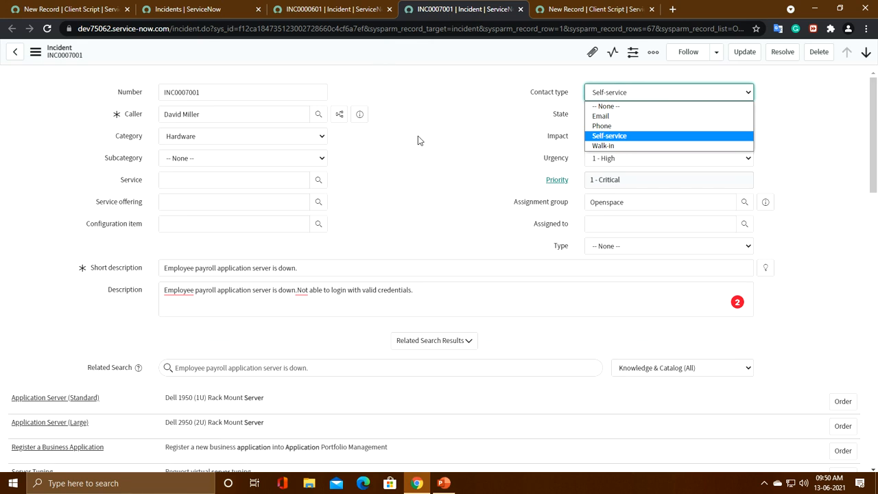
Set the new client script's Type to onCellEdit to load its default script template.
click(553, 8)
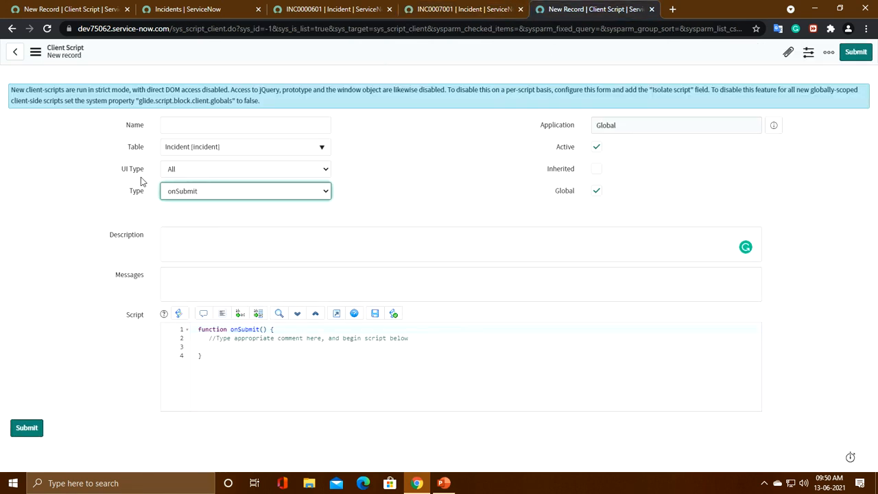
click(214, 191)
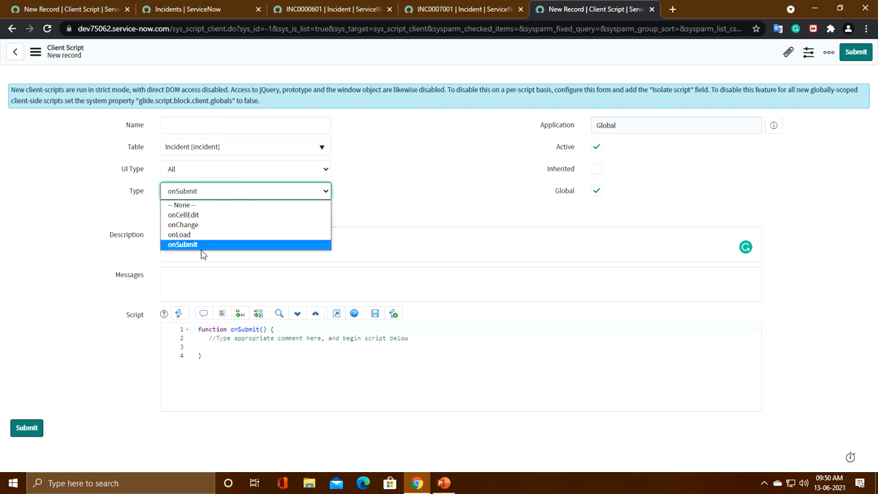
click(198, 216)
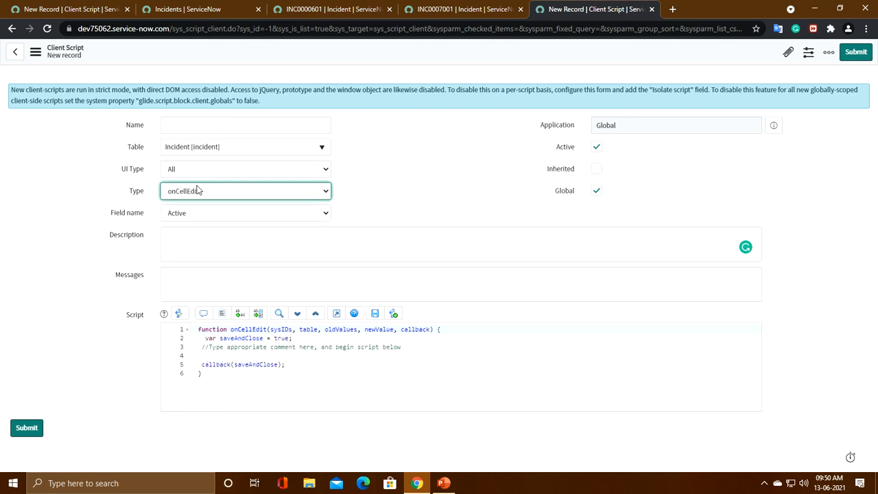
Set the client script's Type to onChange and highlight the opening line of its default function.
click(199, 191)
click(192, 224)
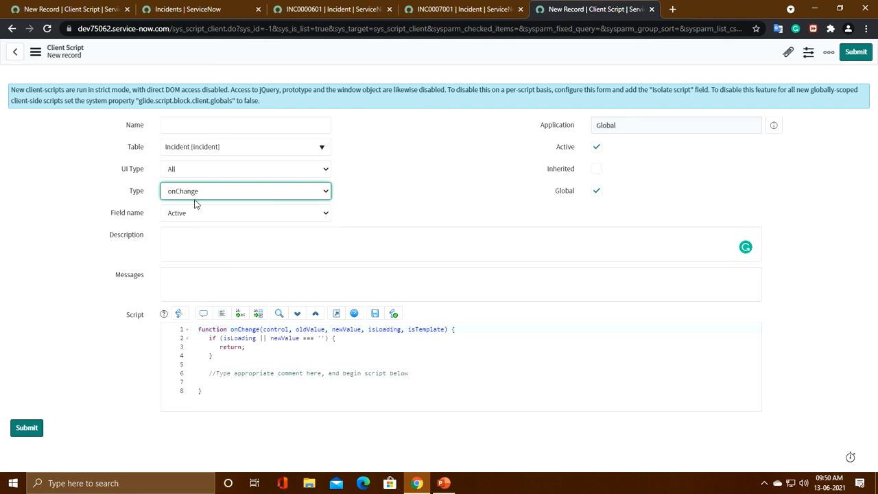
drag(194, 333, 517, 330)
Set the client script's Type to onLoad and examine the function line and comment body of its default script.
click(188, 198)
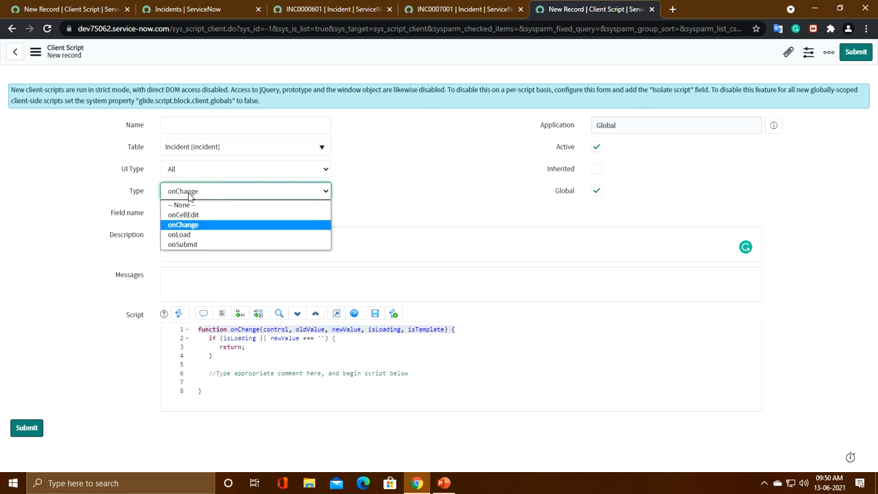
click(182, 234)
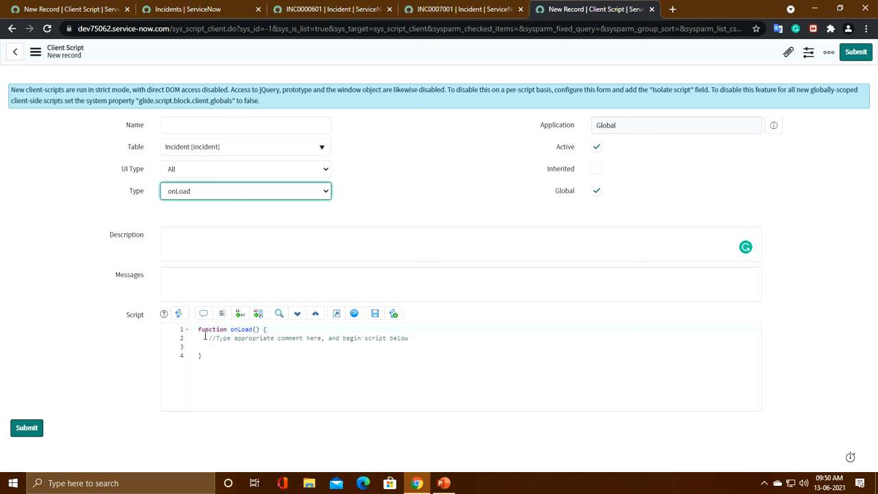
drag(194, 332, 268, 331)
drag(208, 337, 295, 357)
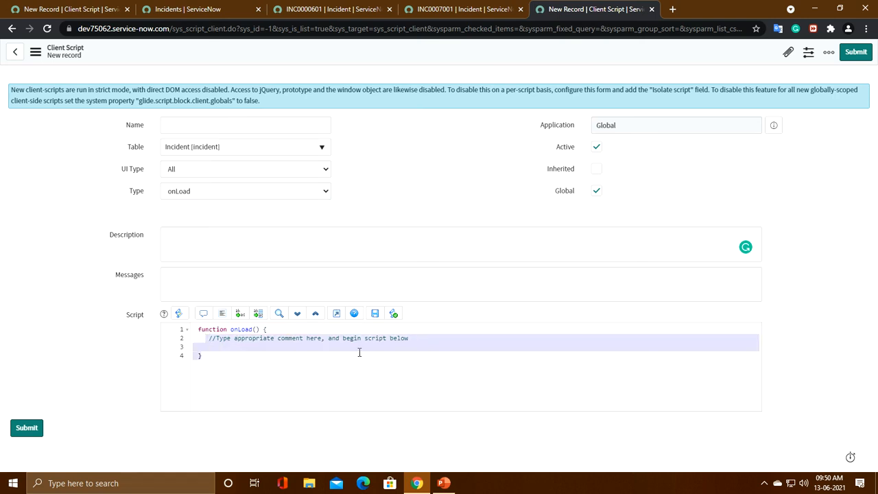
drag(387, 355, 406, 349)
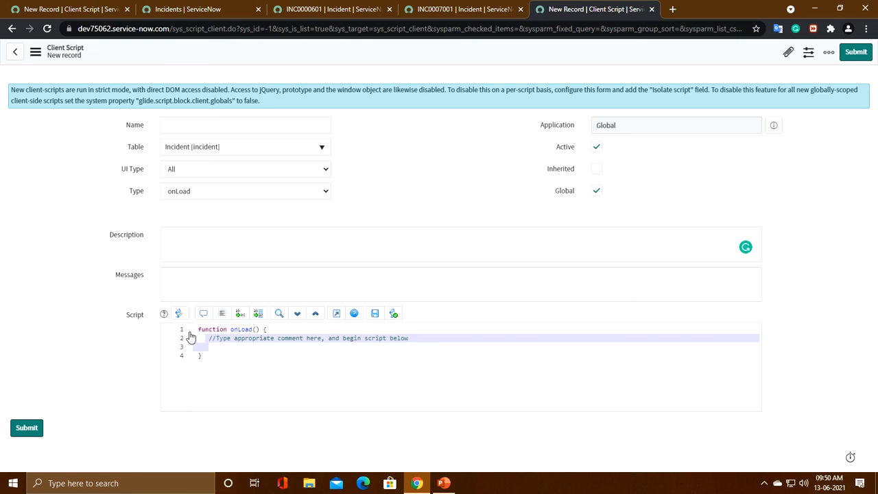
drag(198, 329, 251, 384)
click(244, 341)
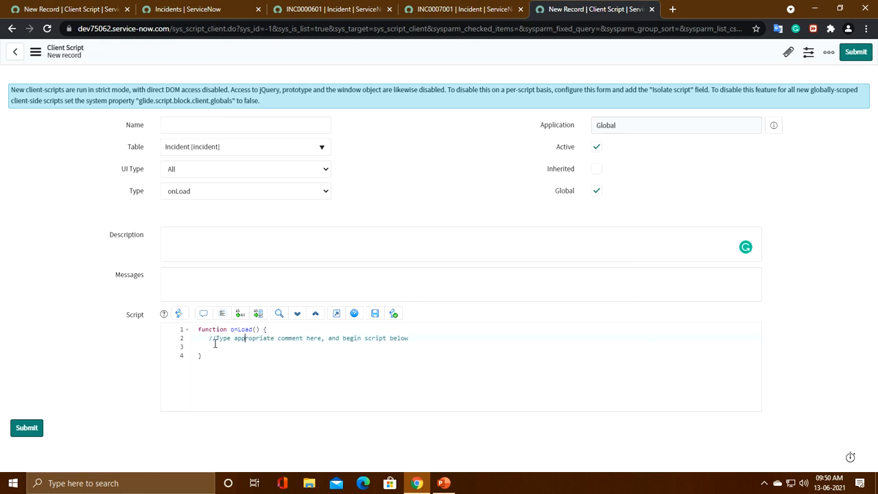
drag(199, 330, 277, 332)
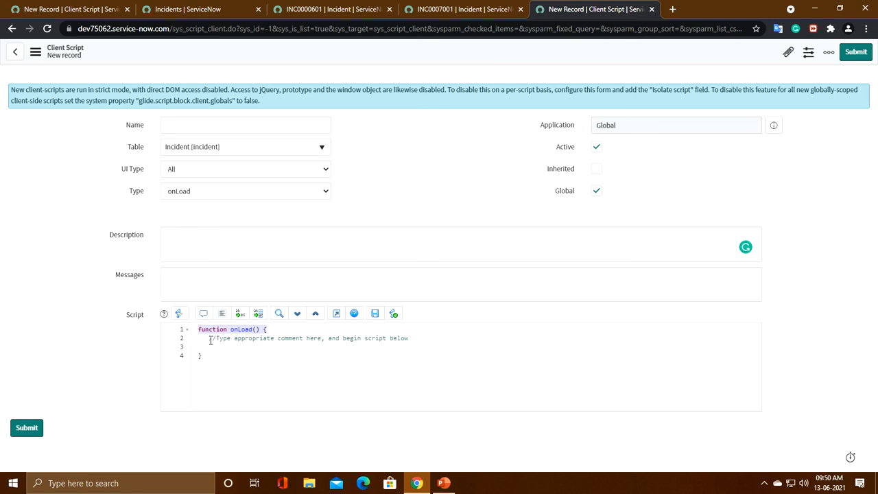
click(171, 194)
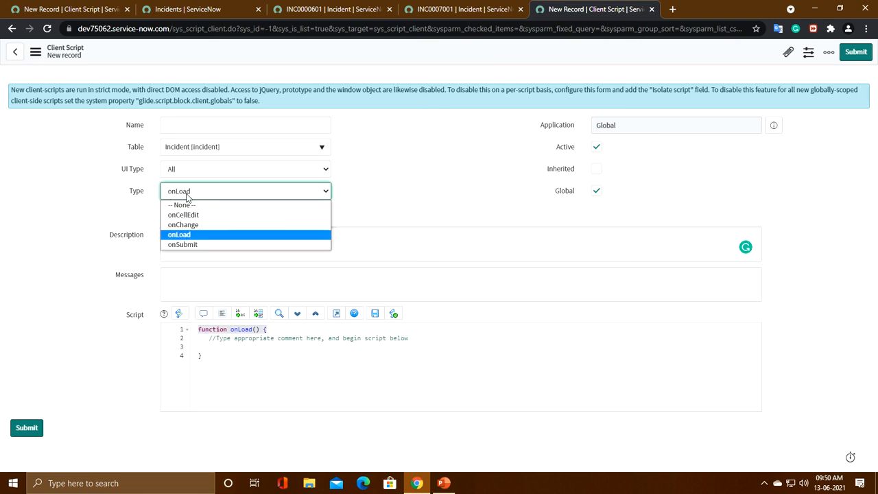
click(188, 195)
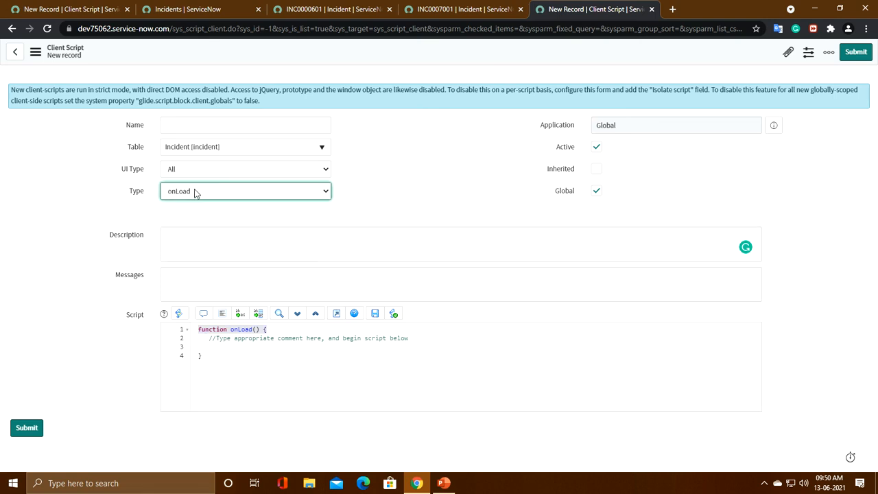
click(196, 334)
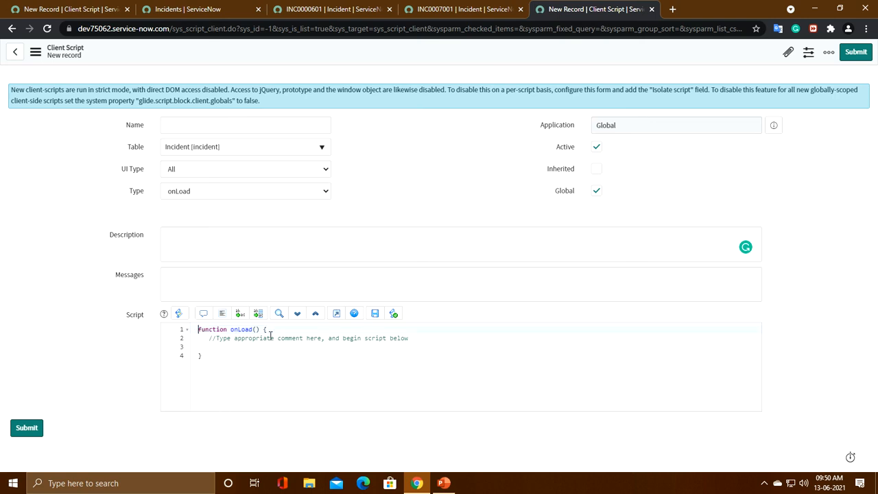
Highlight the entire default onLoad function, followed by just its comment line and the blank line beneath it.
drag(198, 329, 217, 373)
click(204, 338)
drag(197, 342, 314, 345)
Set the client script's Type to onSubmit and highlight the function line and comment body of its default script.
click(199, 195)
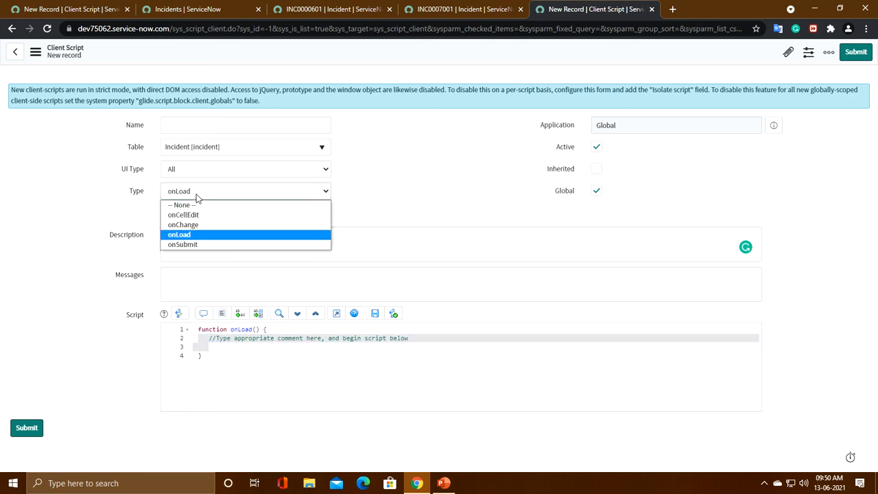
click(188, 246)
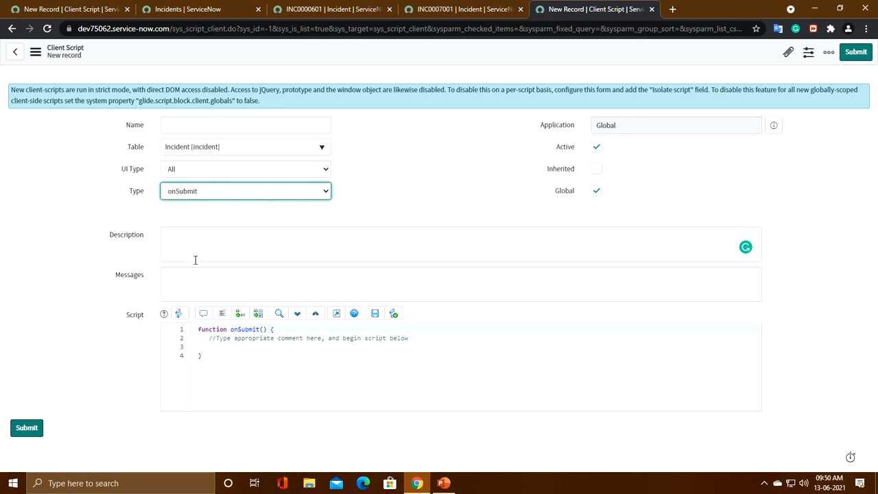
drag(194, 330, 262, 330)
click(215, 348)
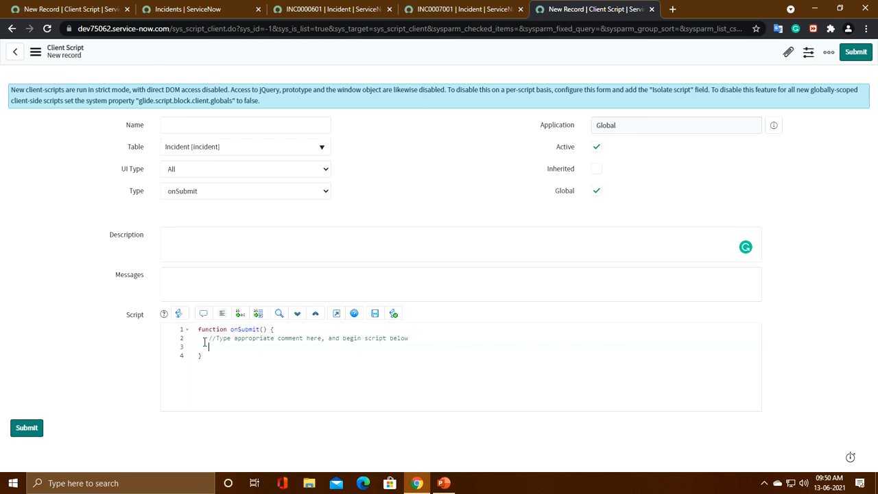
drag(206, 339, 445, 349)
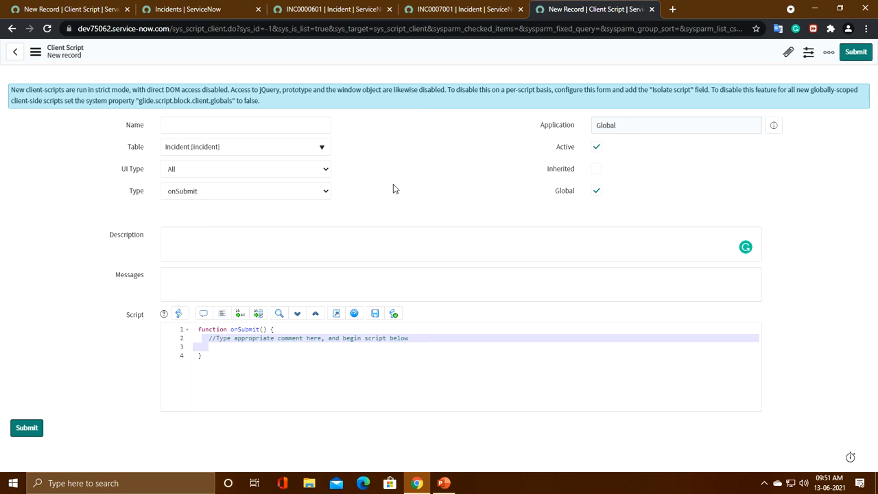
click(179, 194)
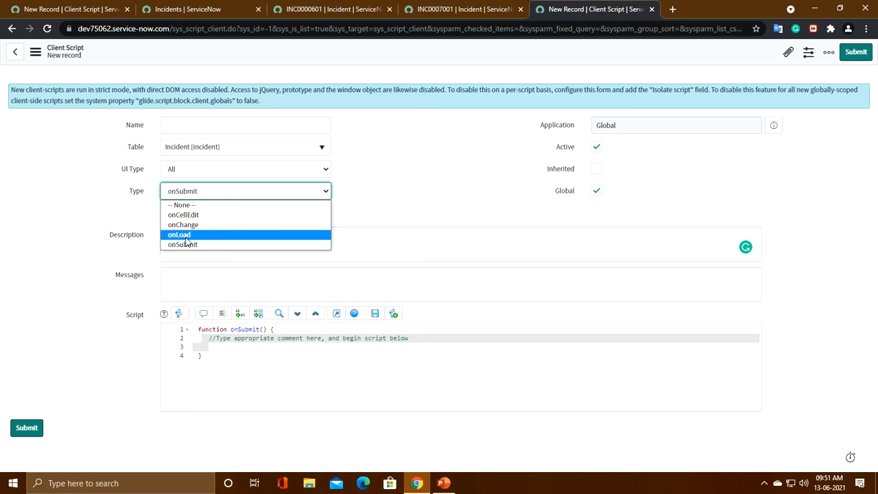
click(397, 168)
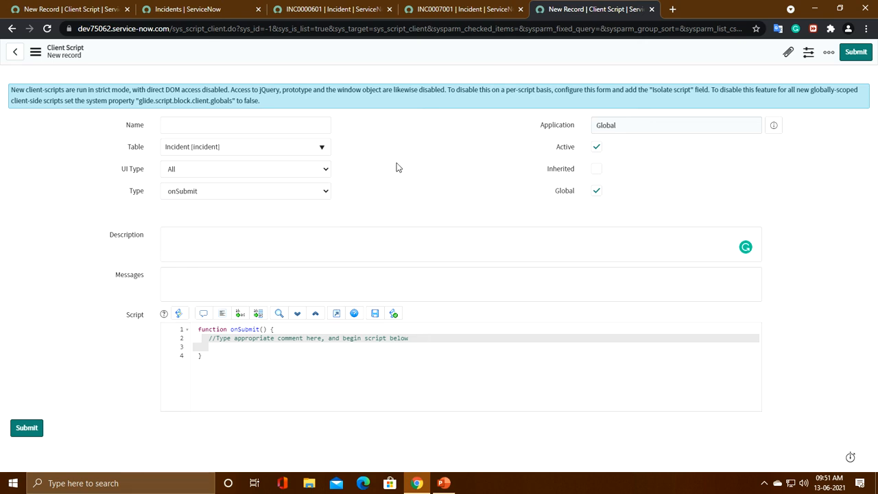